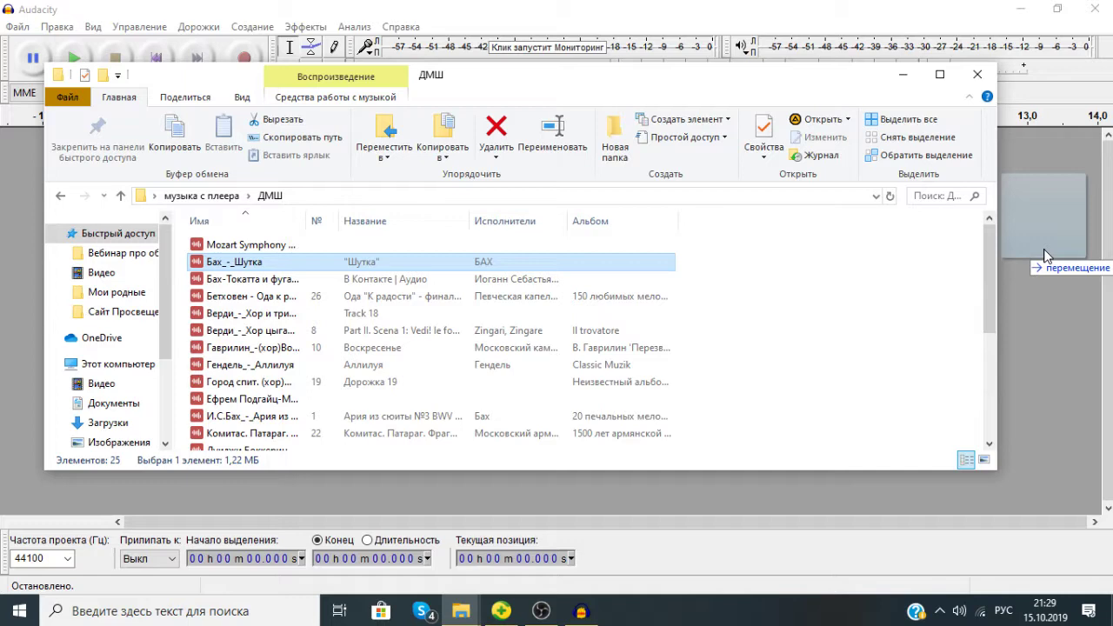
Import the Бах_-_Шутка file from the ДМШ folder and cut its audio from about 44.8 s to 1 min 18.8 s.
drag(1045, 256, 1046, 257)
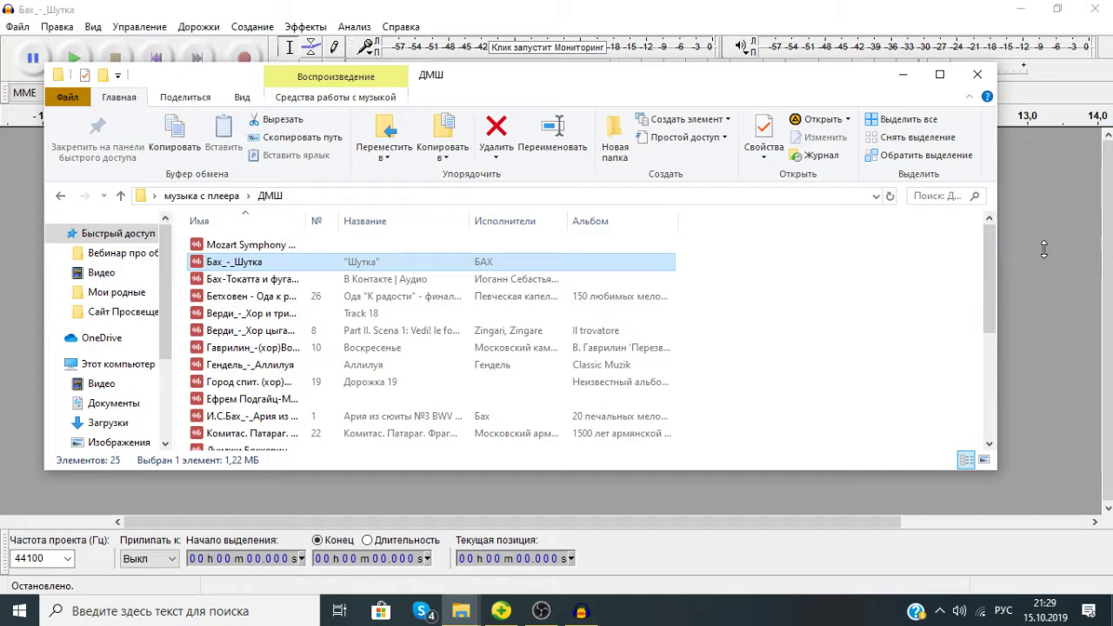
click(903, 78)
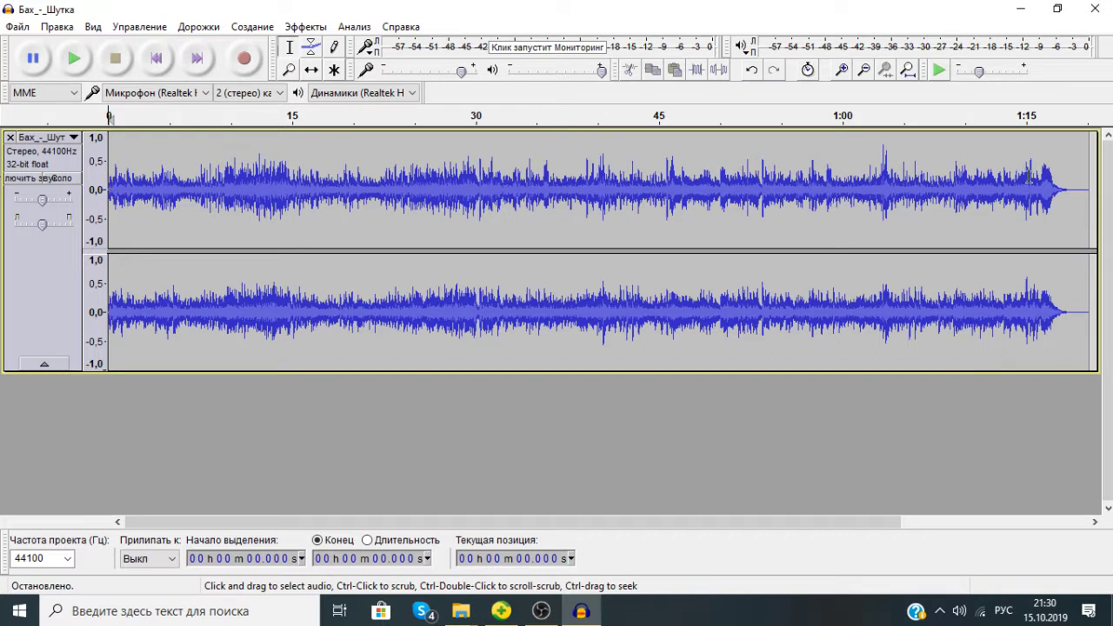
drag(1071, 184, 657, 187)
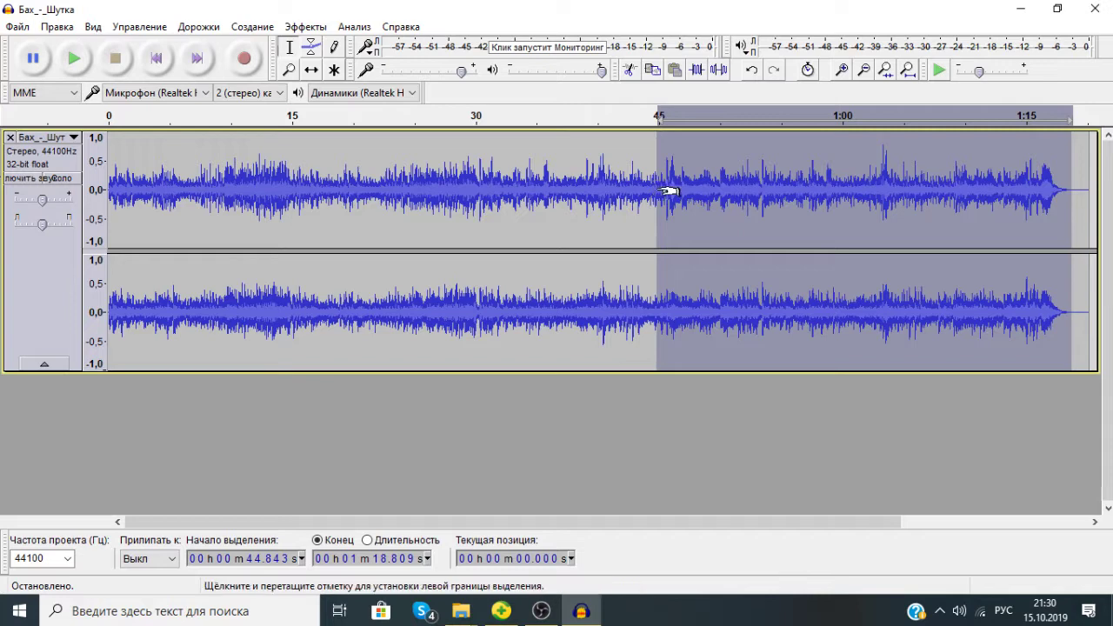
click(632, 70)
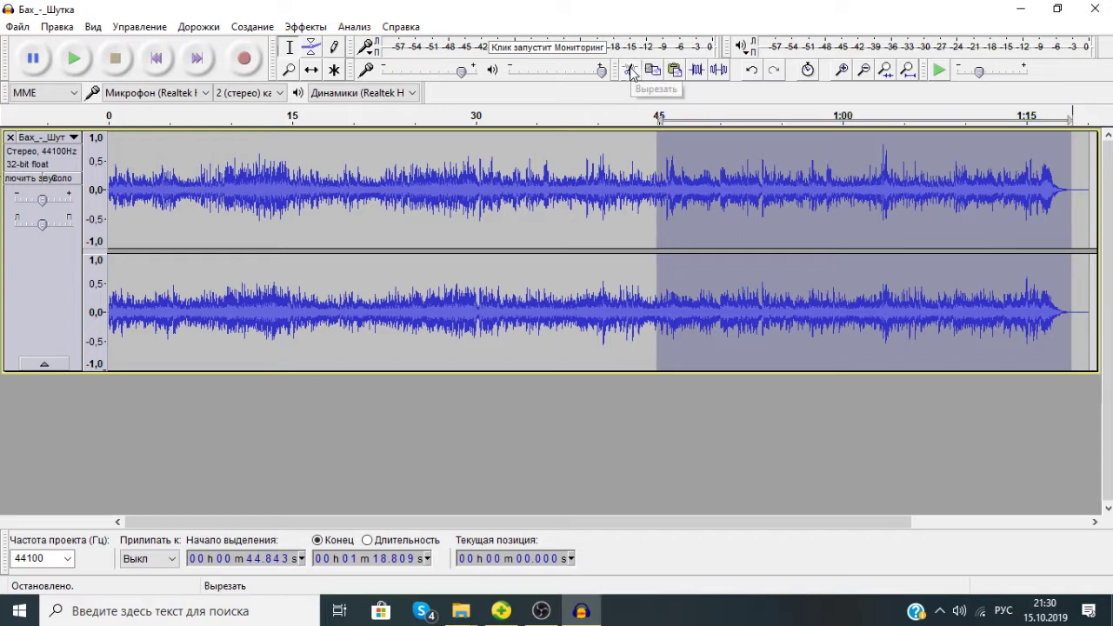
Apply a fade-out (Плавное затухание) to the end of the music, from about 43.2 s to 45.2 s.
click(637, 191)
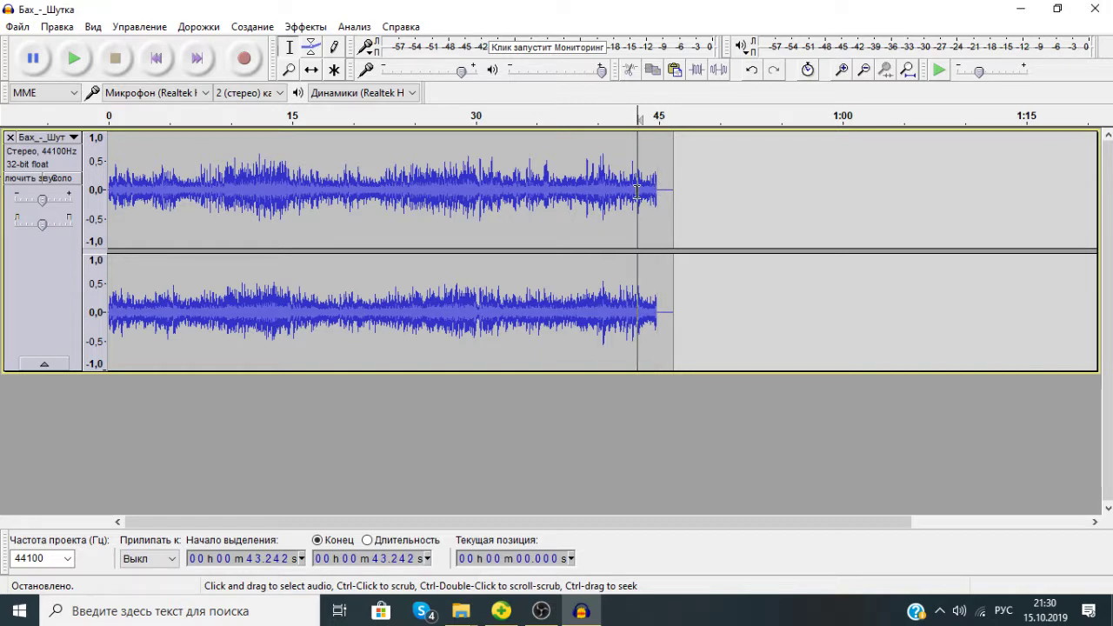
drag(637, 191, 660, 192)
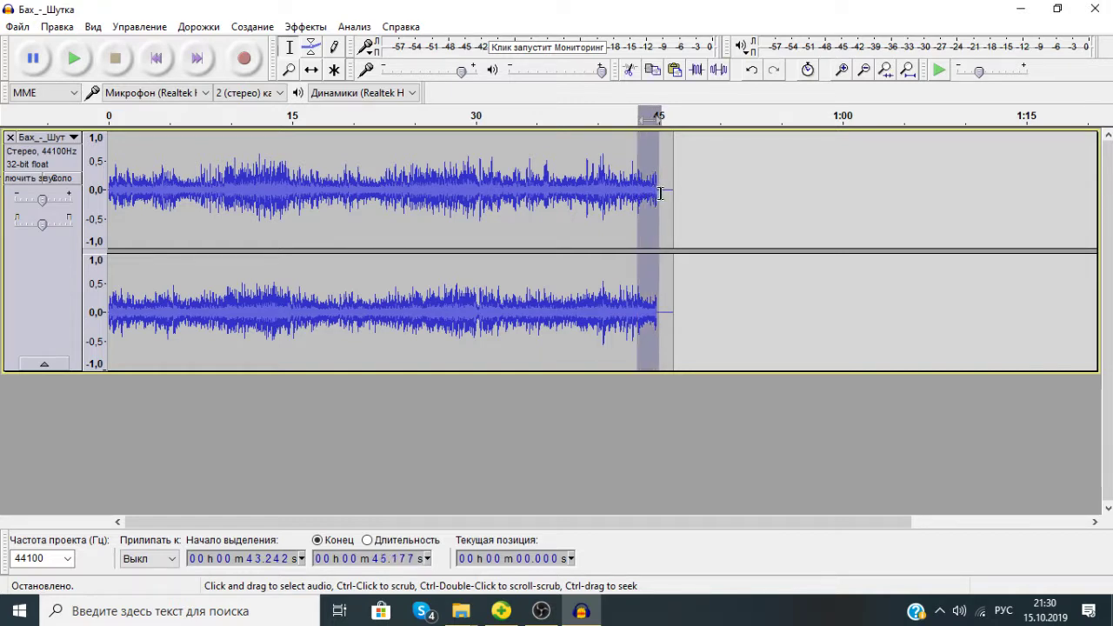
click(308, 27)
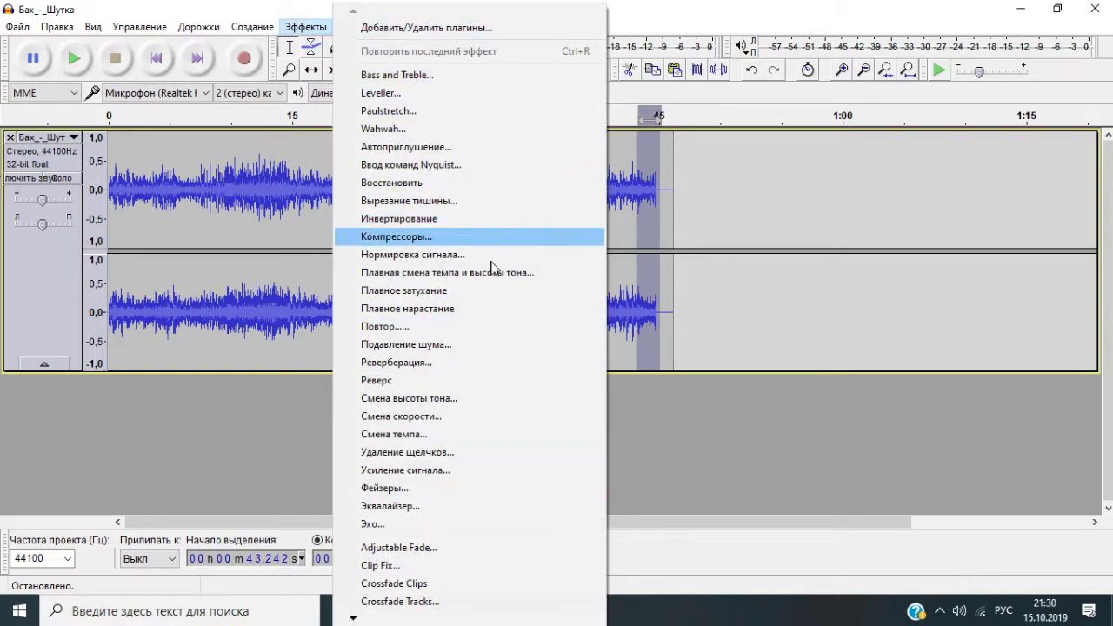
click(480, 293)
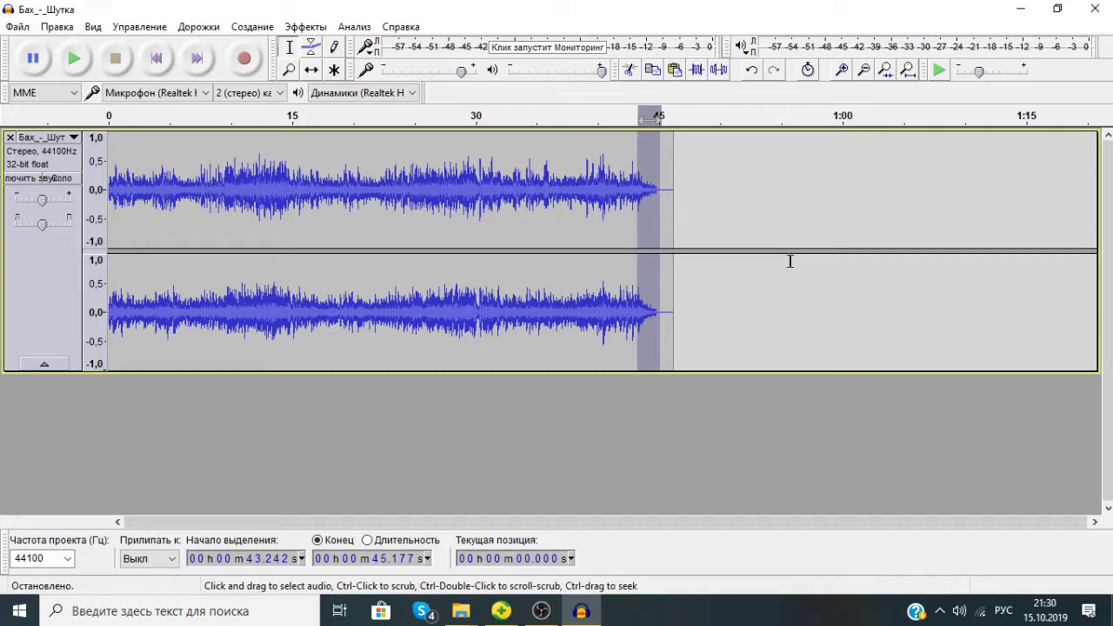
click(306, 27)
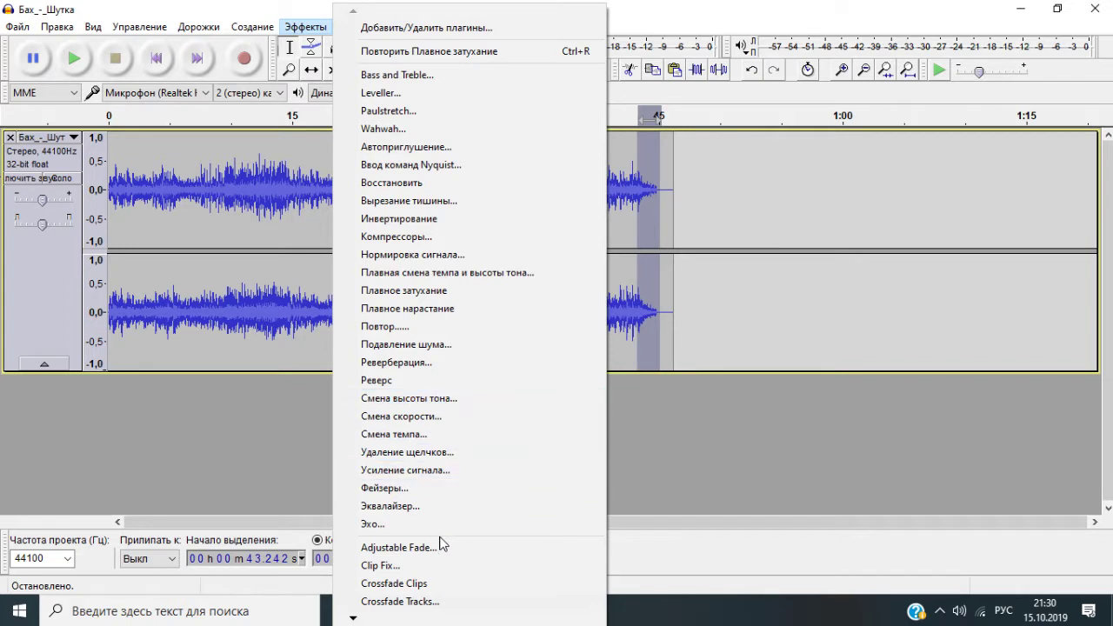
click(436, 398)
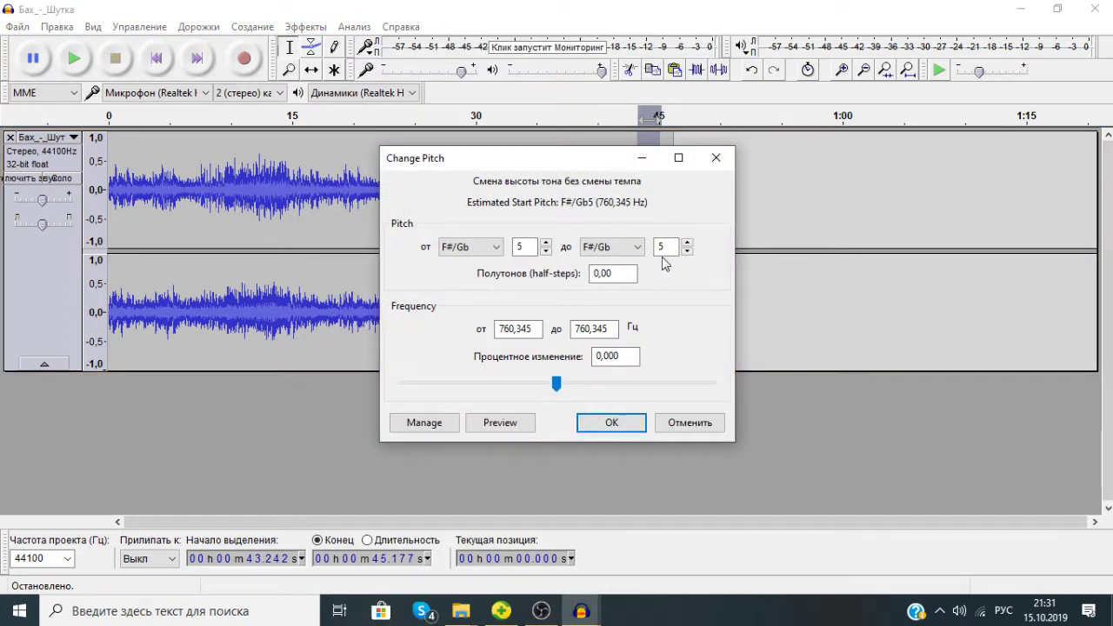
click(600, 273)
text(1)
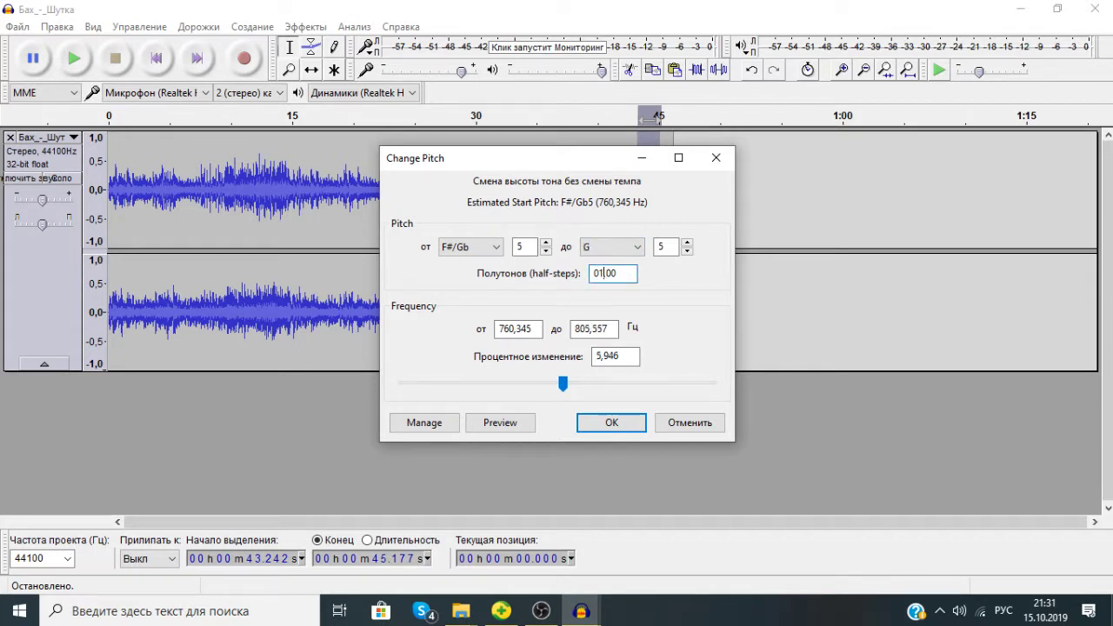
key(BackSpace)
key(BackSpace)
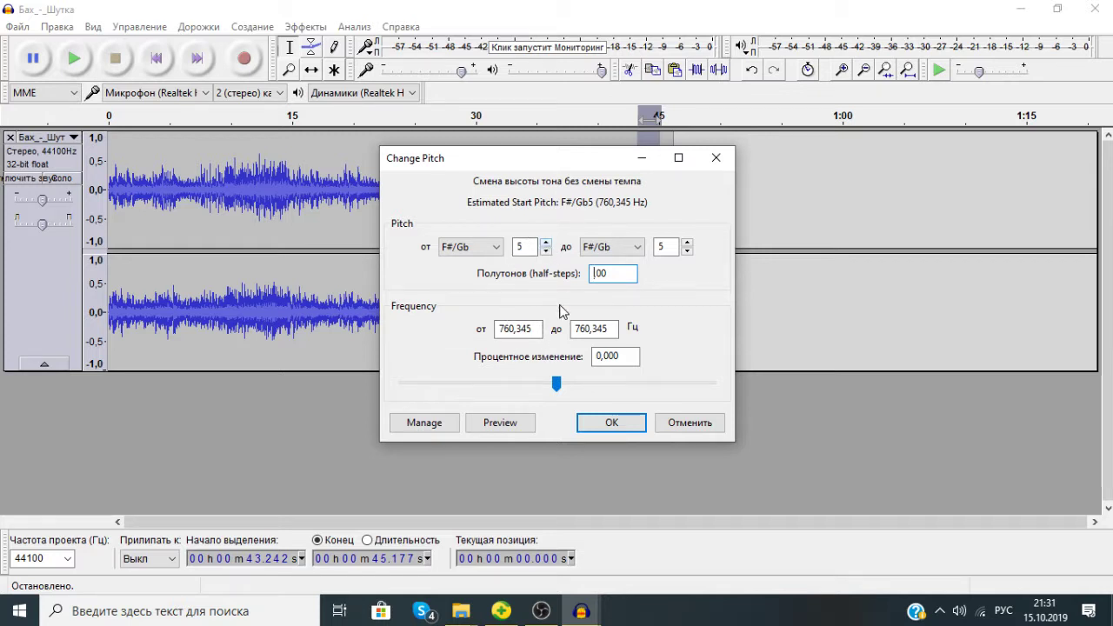
text(1)
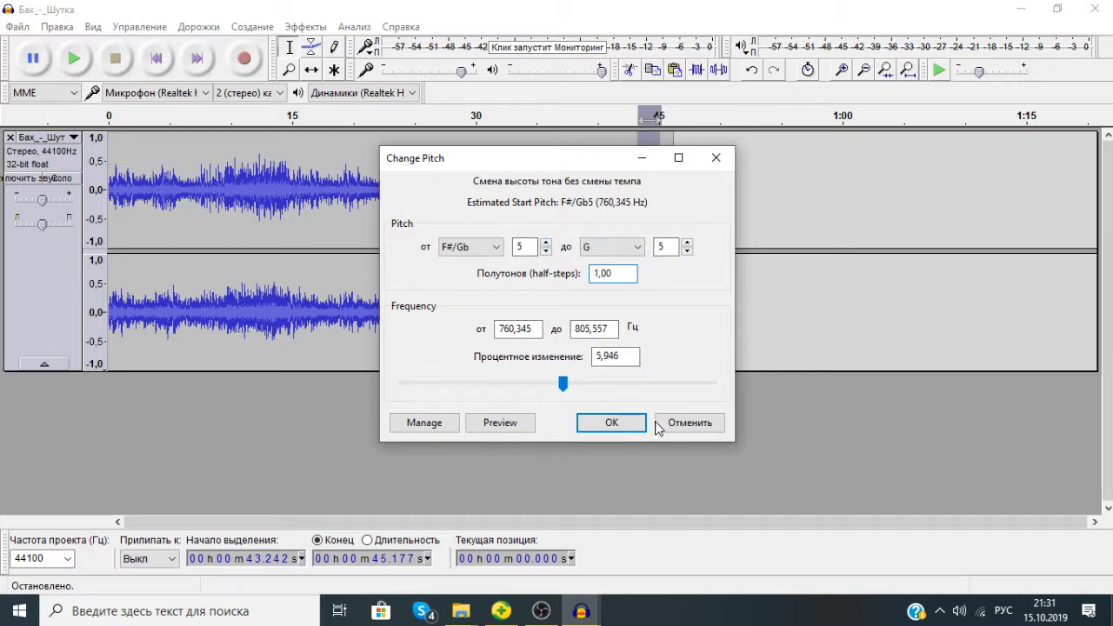
click(719, 157)
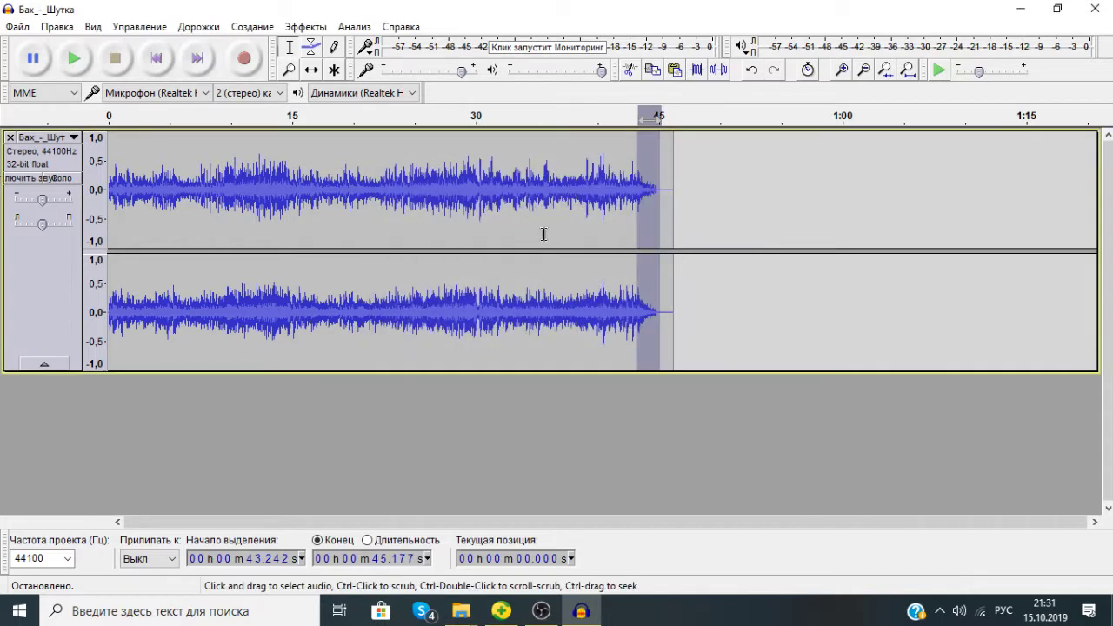
click(305, 26)
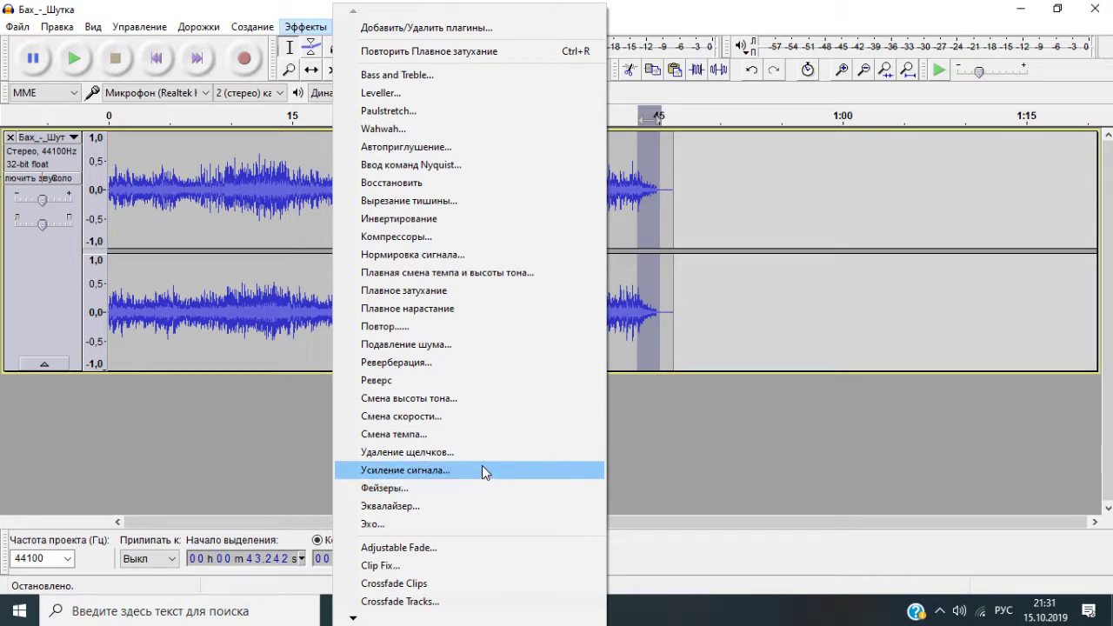
click(699, 451)
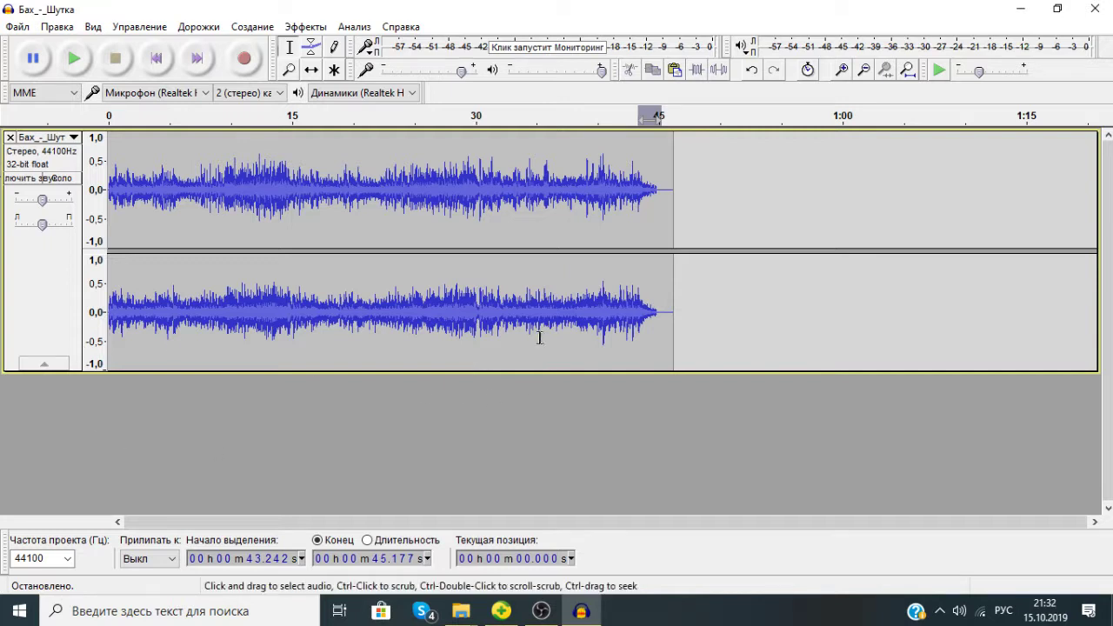
Copy the first 23.8 s or so of the track and paste it at the track's end, at about 46.2 s.
drag(398, 166, 106, 147)
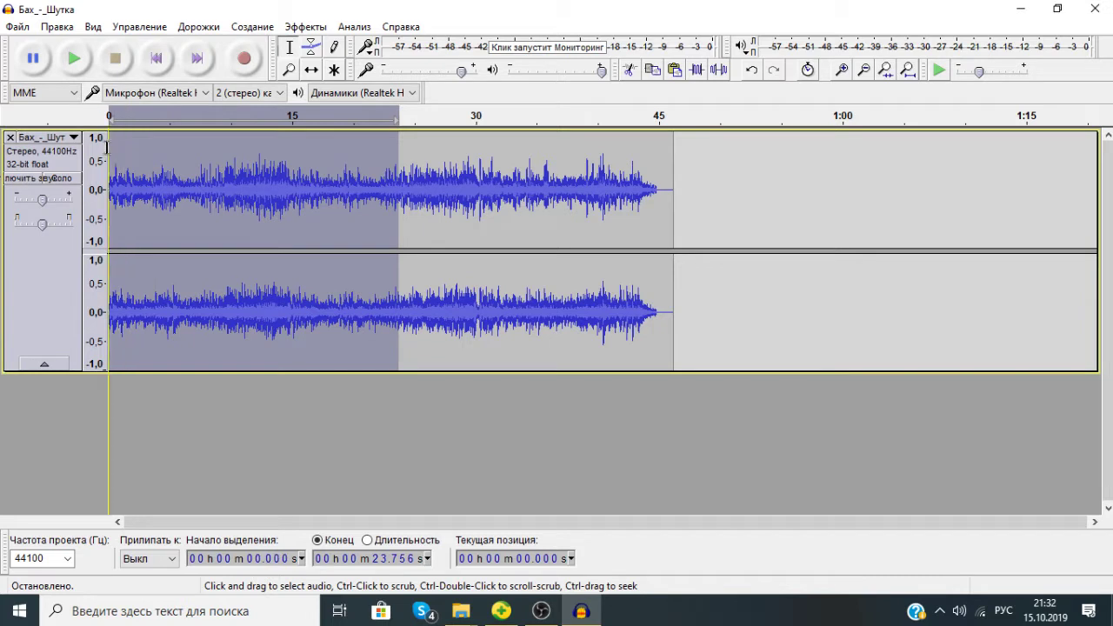
click(653, 70)
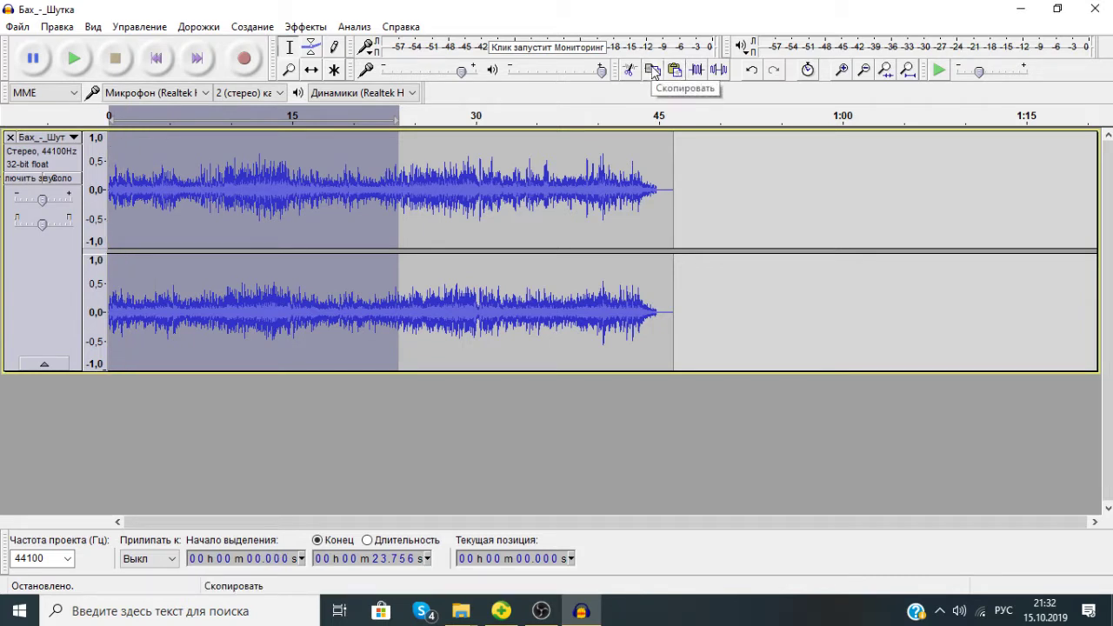
click(674, 187)
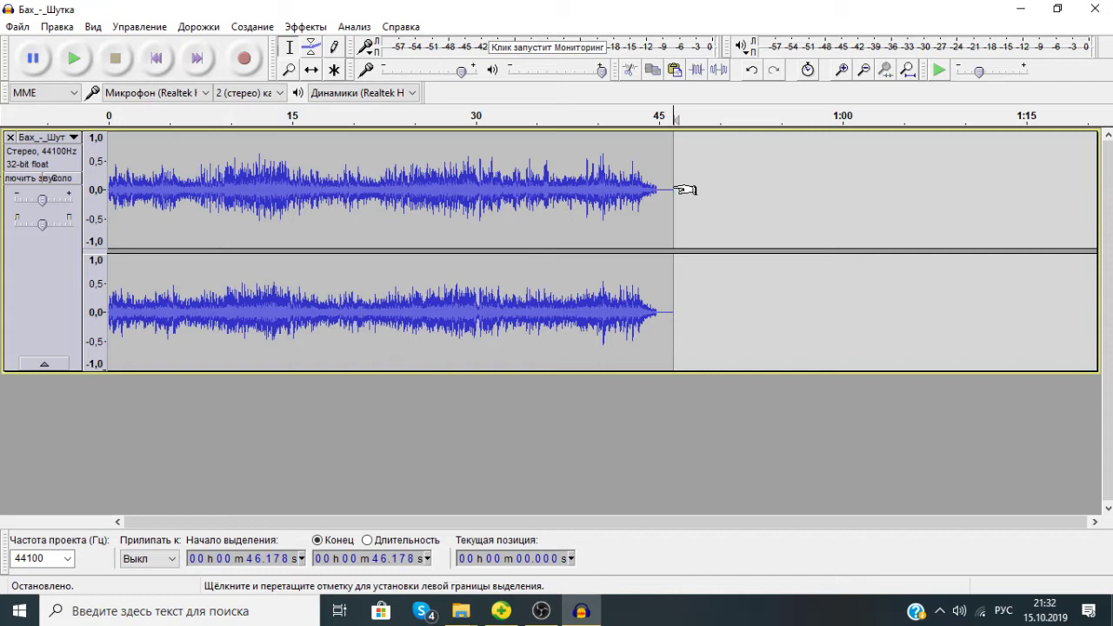
click(675, 69)
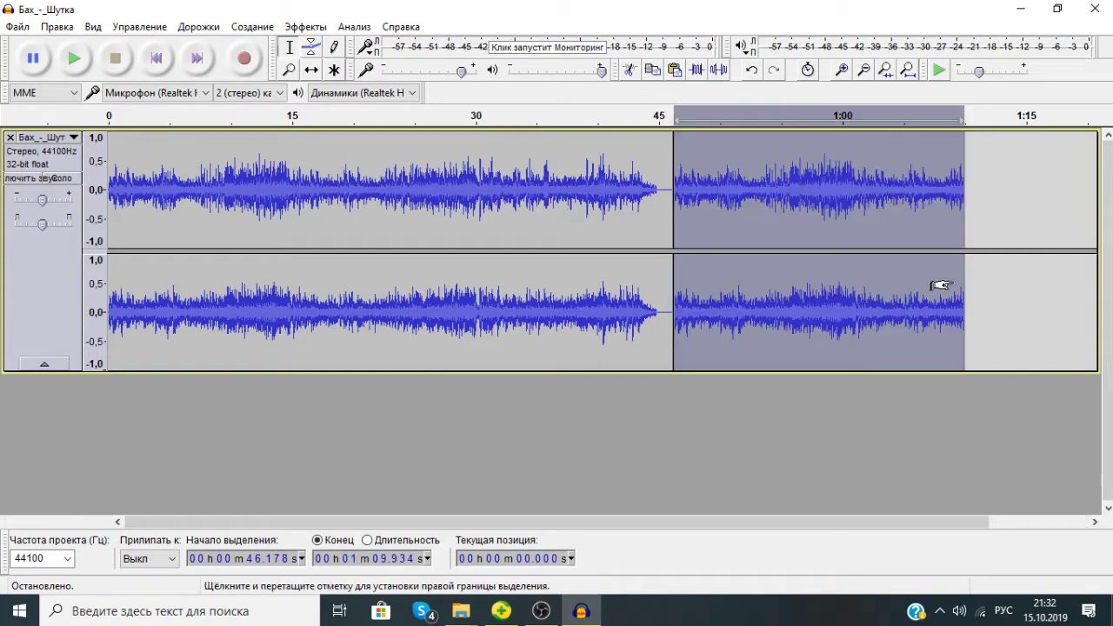
click(1027, 230)
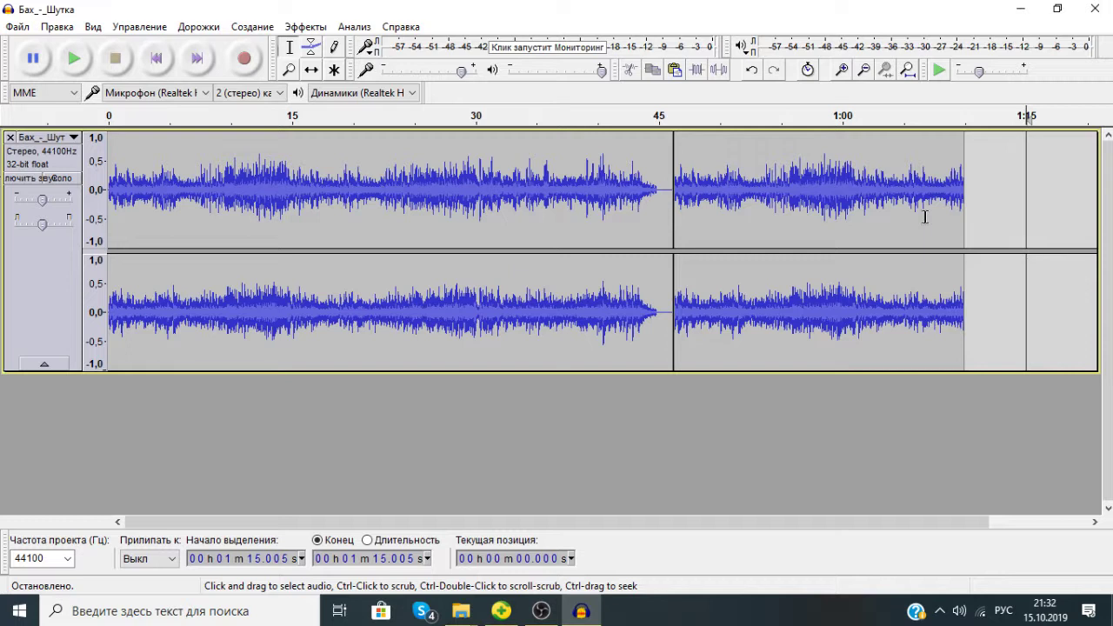
Export the audio to the desktop (Рабочий стол) as an MP3 file named Бах_-_Шутка.
click(18, 29)
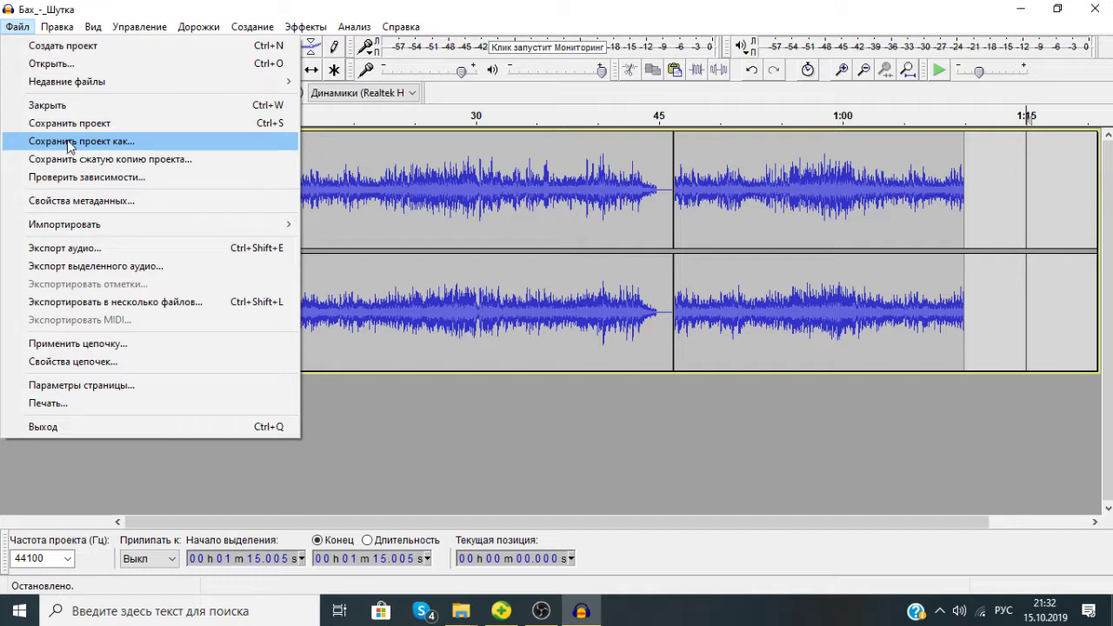
click(96, 249)
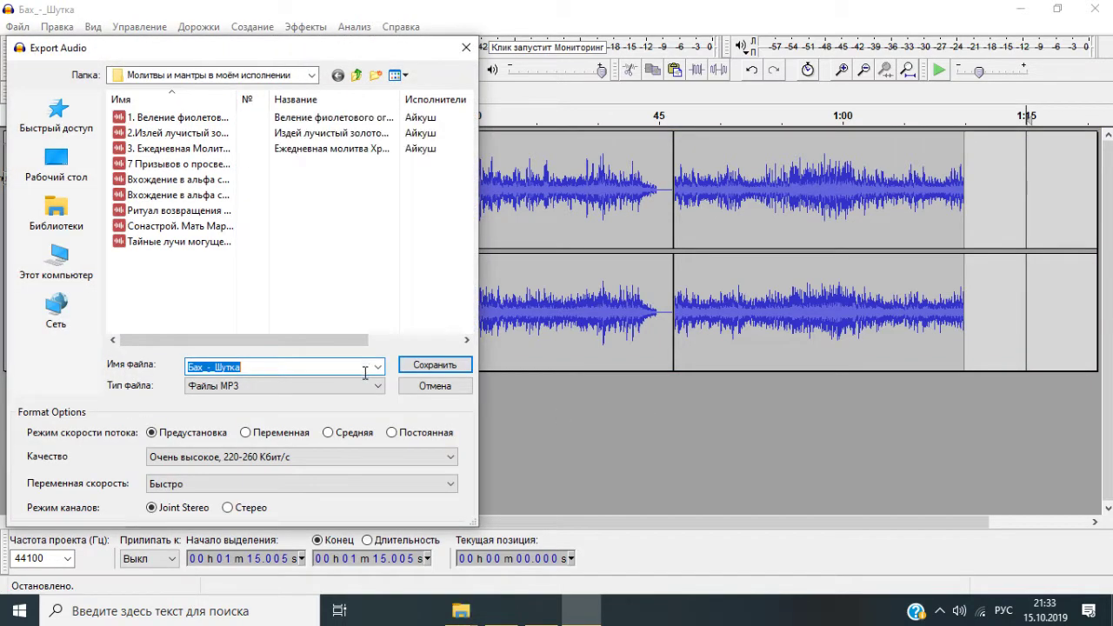
click(379, 387)
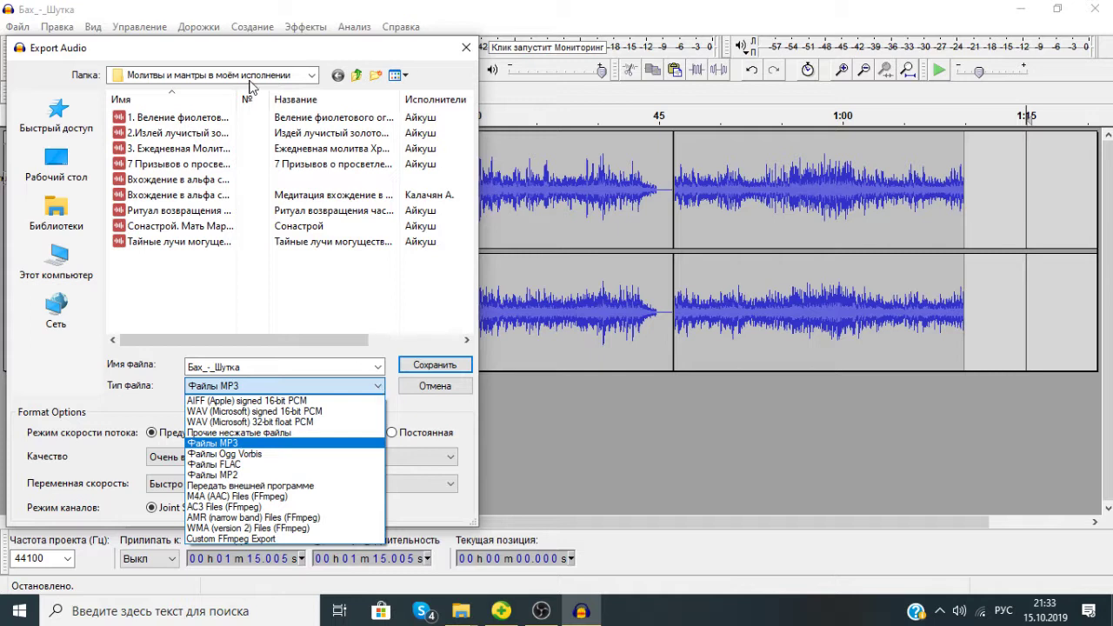
click(60, 174)
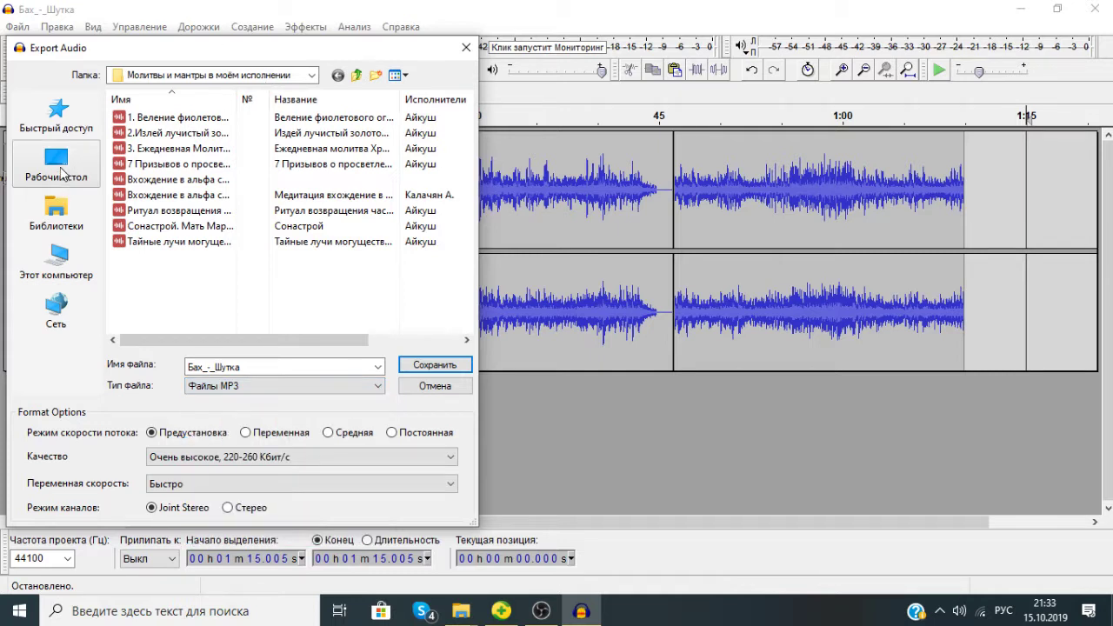
click(61, 171)
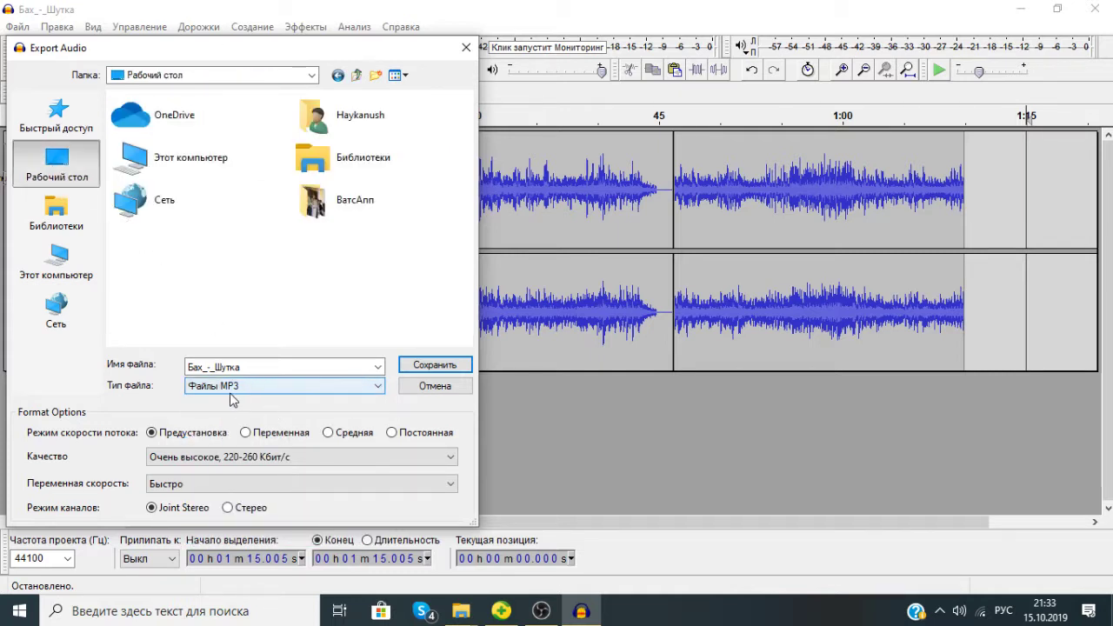
click(373, 389)
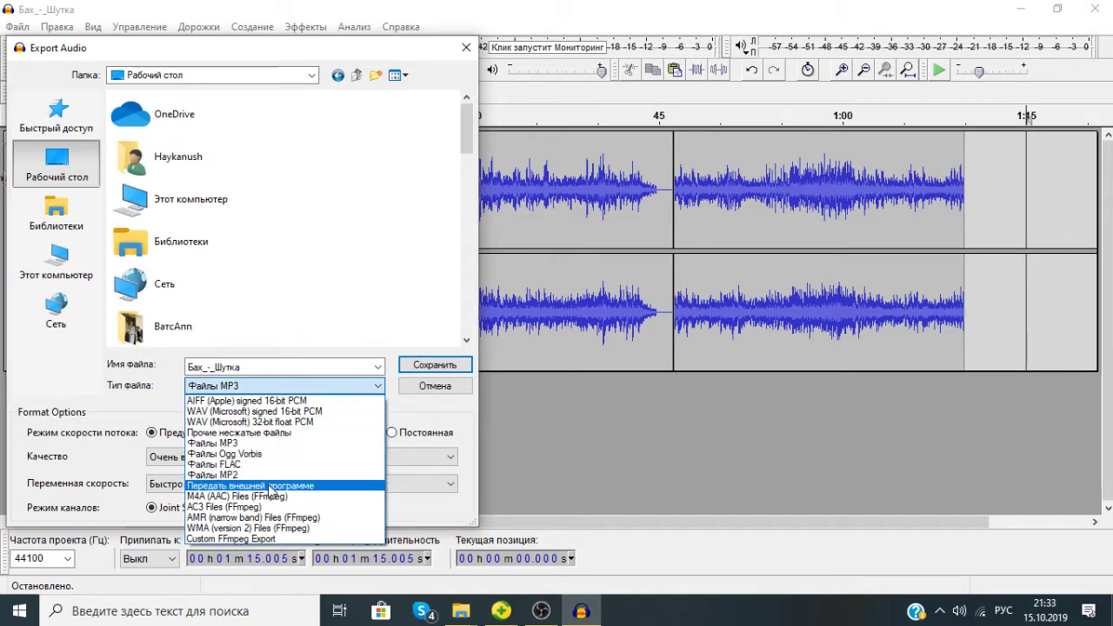
click(348, 384)
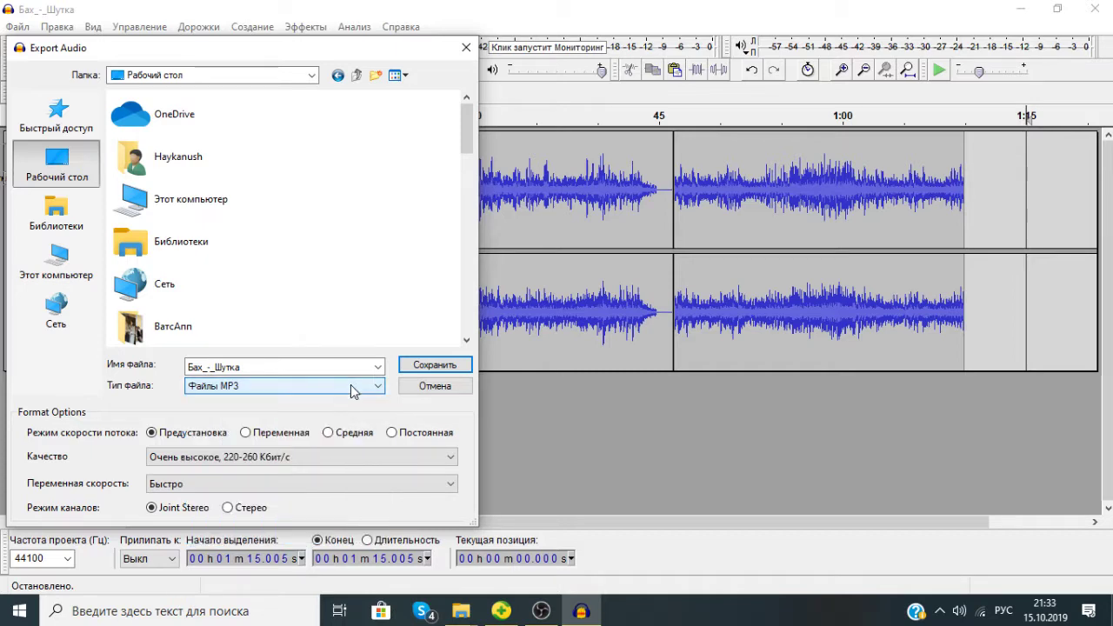
click(430, 365)
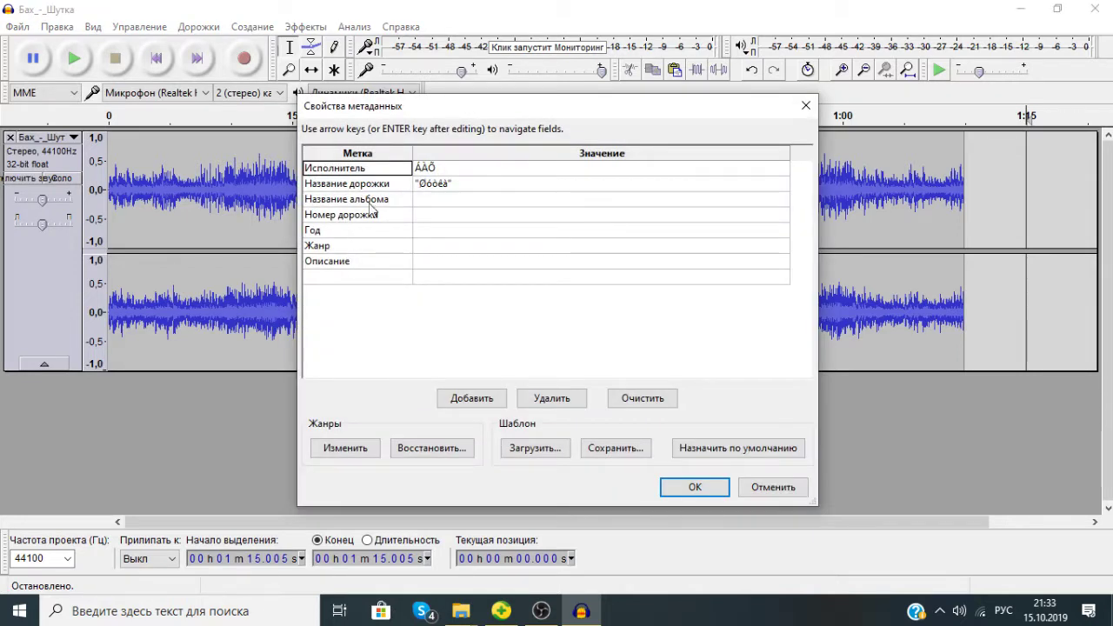
Open the artist (Исполнитель) value for editing in the export metadata and accept the metadata.
click(442, 167)
click(442, 169)
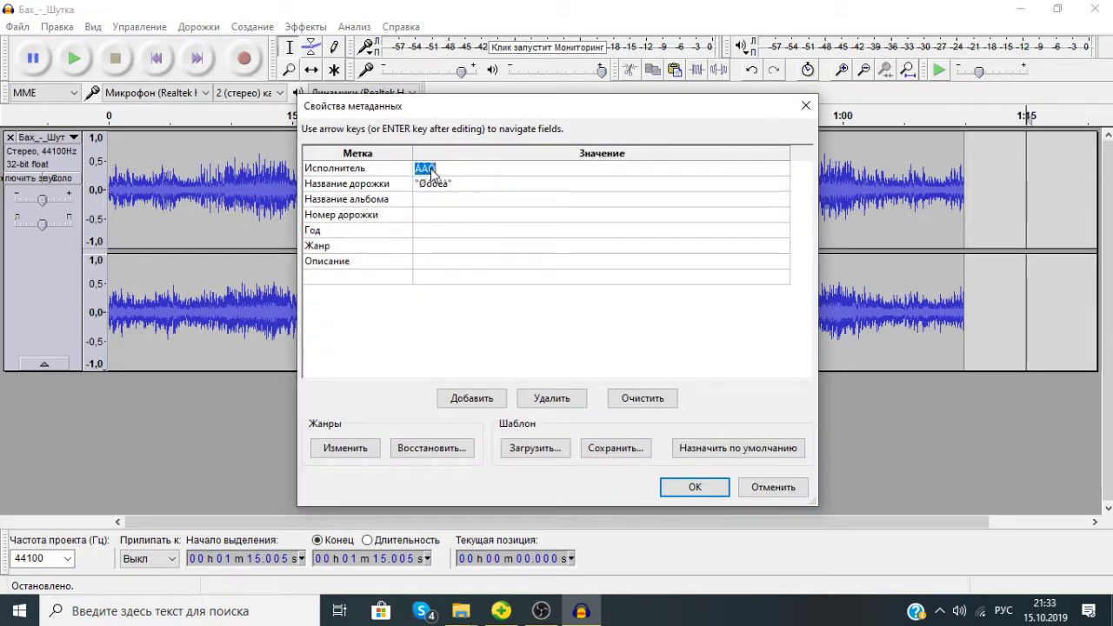
click(440, 171)
click(706, 489)
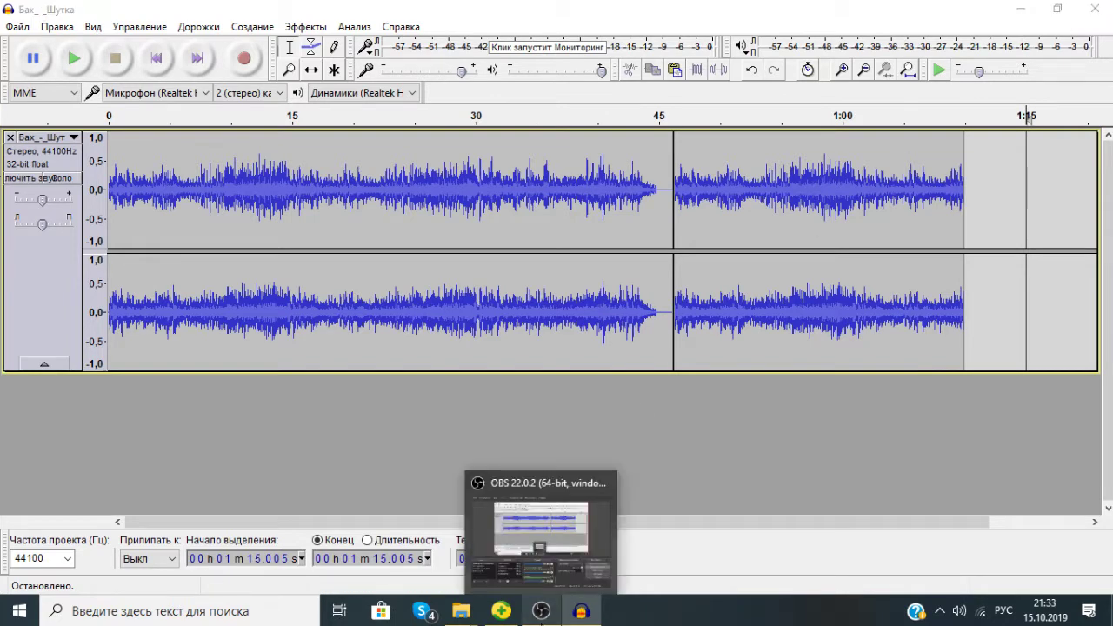
Switch to OBS and select the Слайдшоу source in the current scene.
click(541, 611)
click(432, 423)
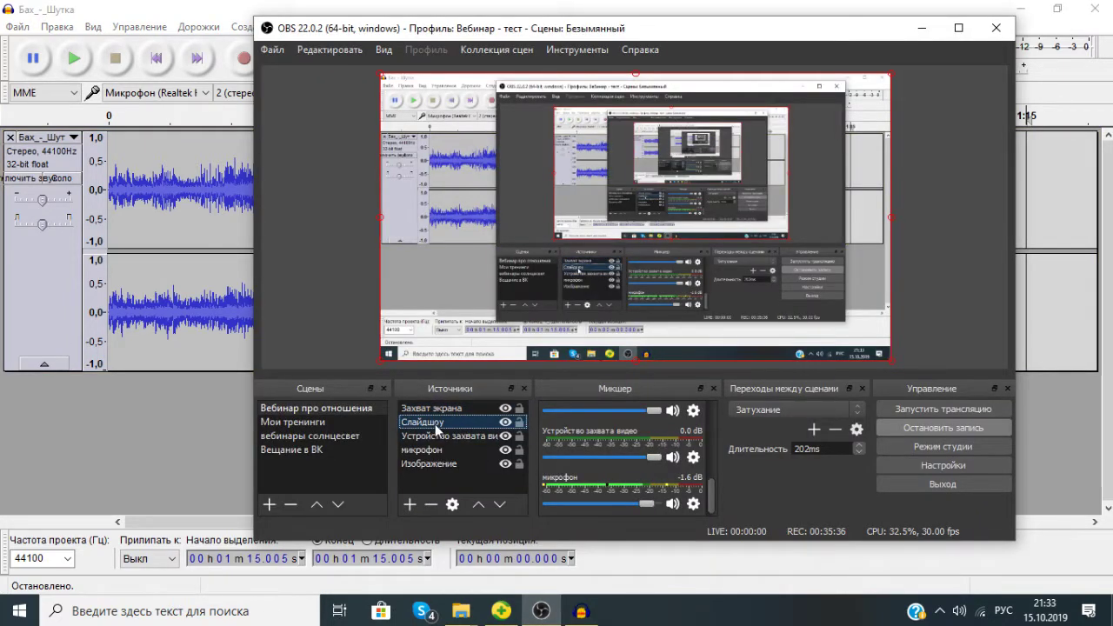